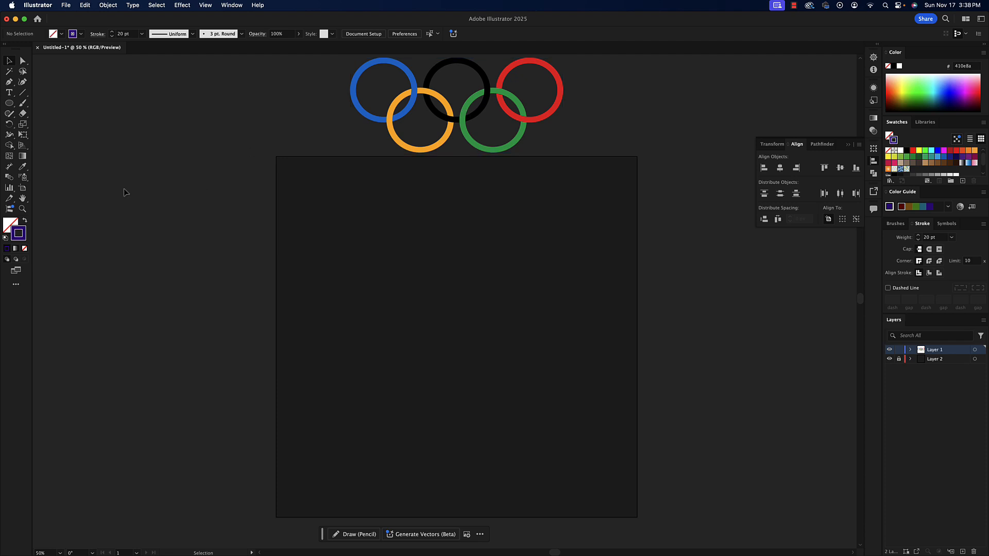
- Draw a circle about 257 px in diameter with the Ellipse tool in the upper-left part of the artboard
scroll(124, 189, right, 1)
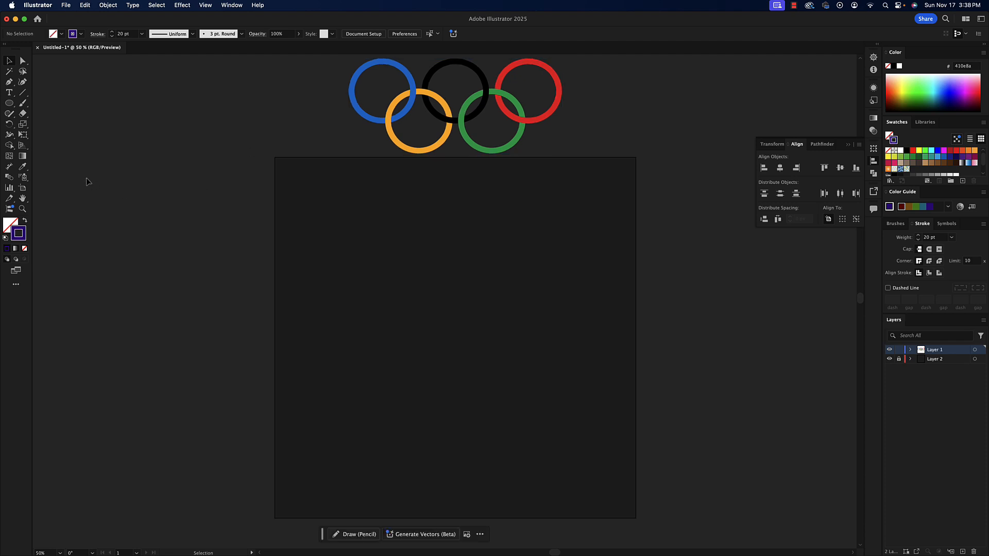
click(11, 105)
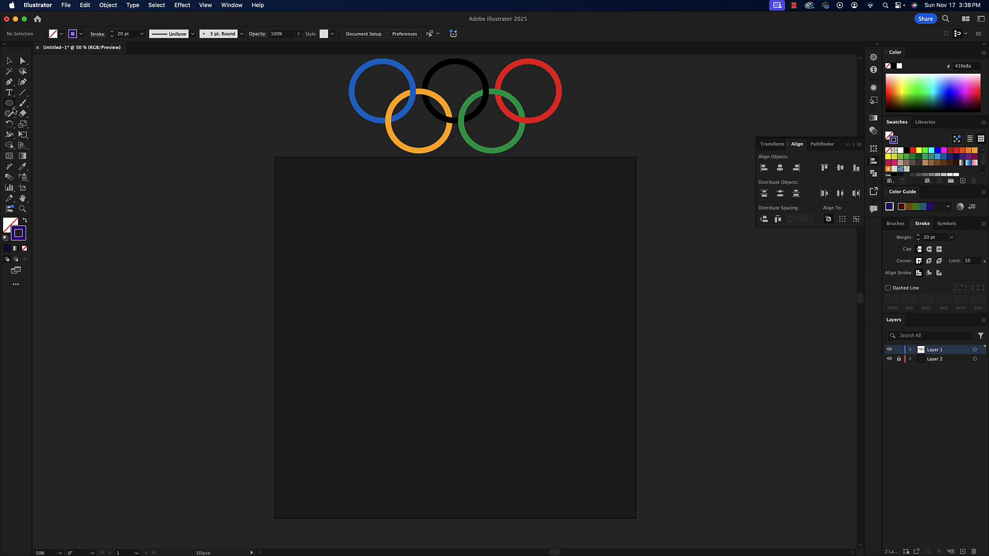
click(11, 105)
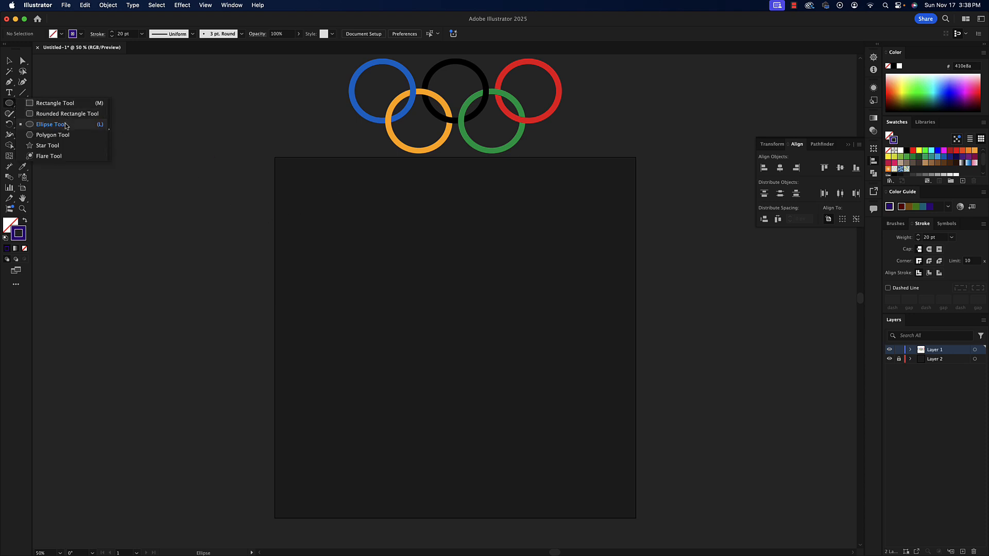
click(66, 126)
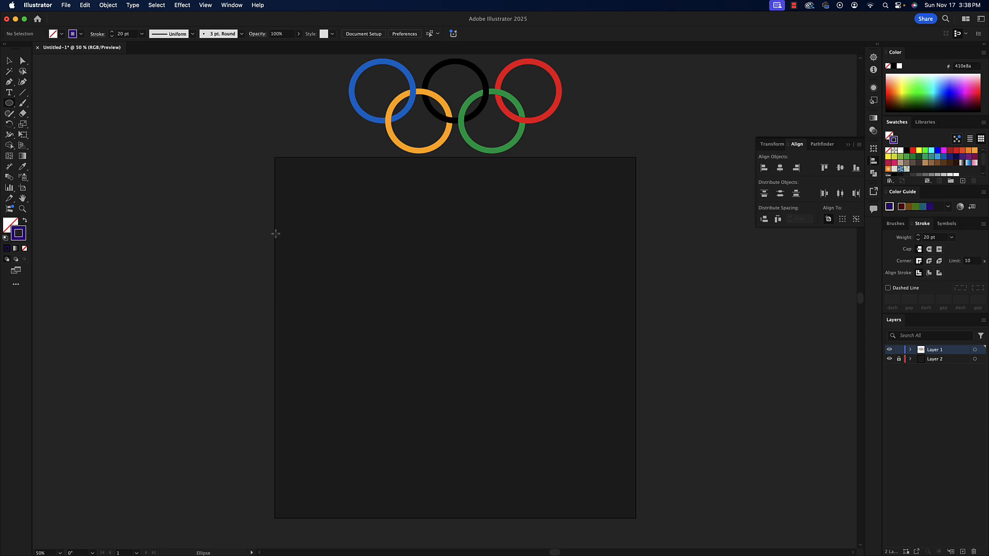
drag(304, 219, 391, 299)
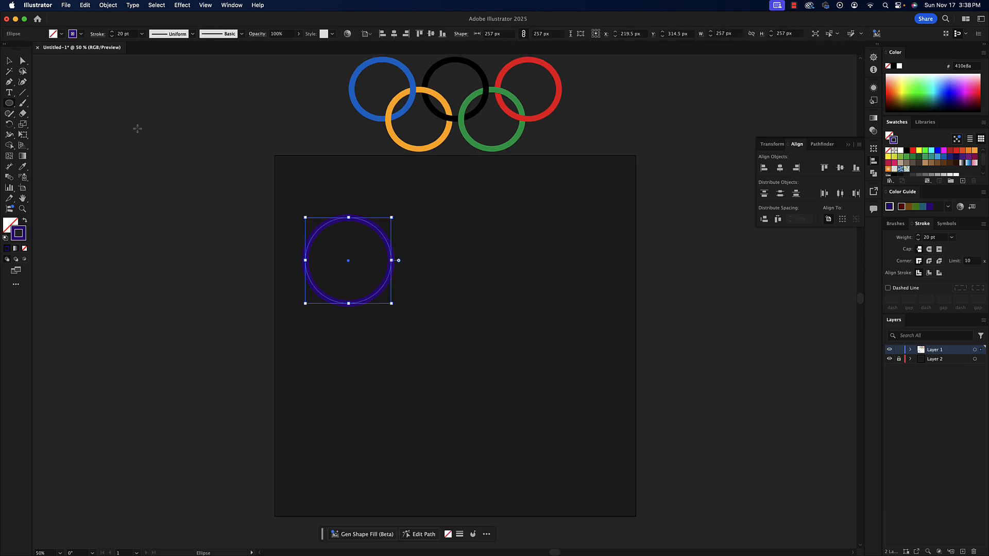
- Duplicate the circle 320 px to its right, and move both rings to the lower middle of the artboard
key(v)
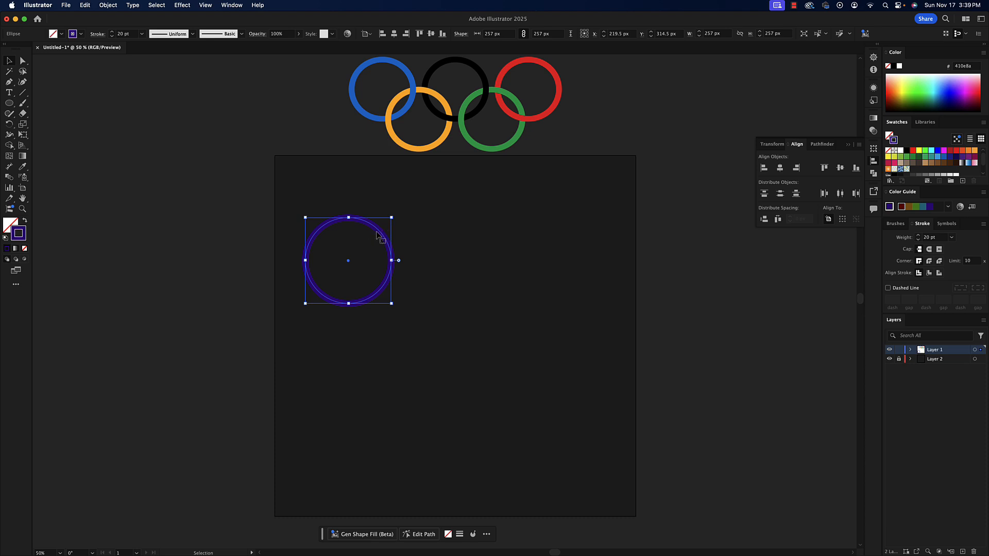
drag(381, 232, 485, 232)
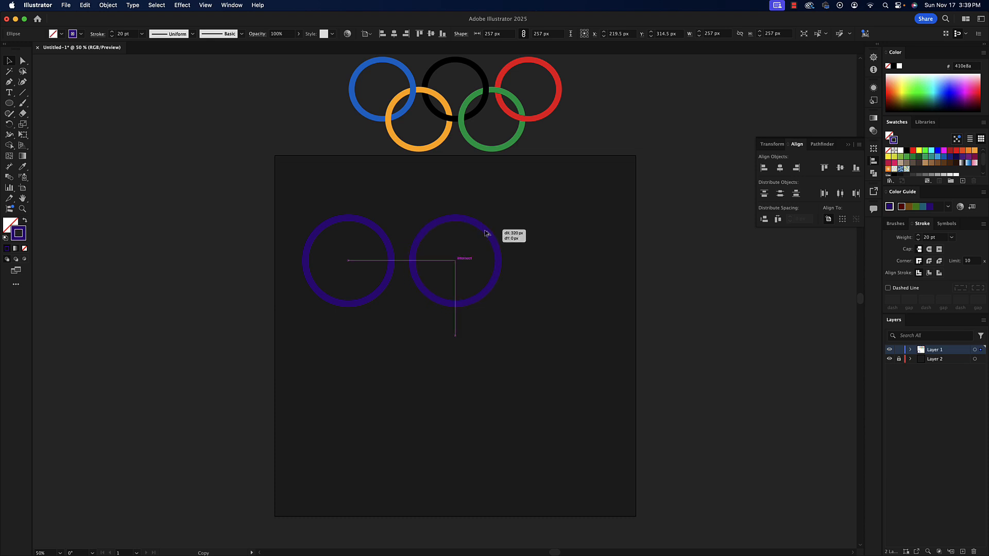
drag(485, 232, 486, 232)
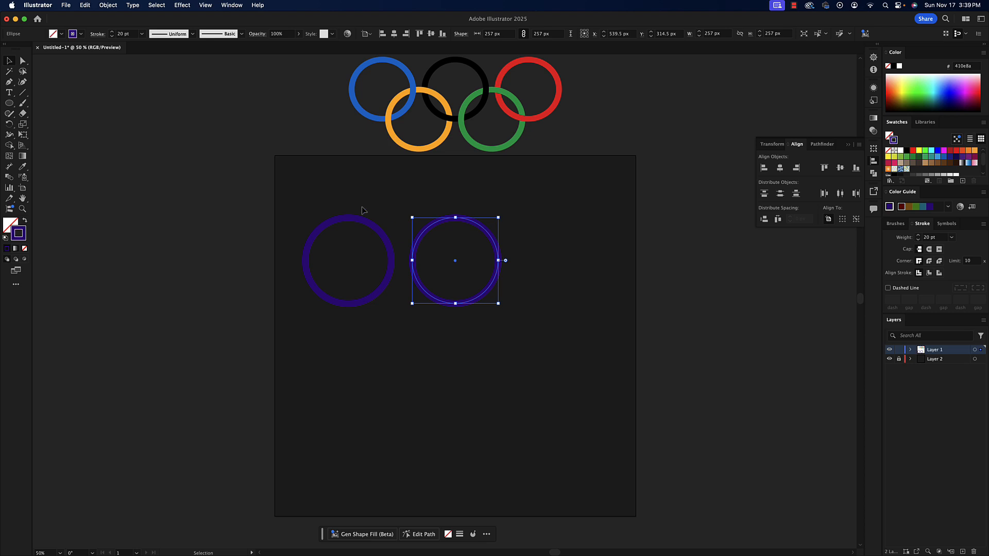
drag(303, 199, 479, 412)
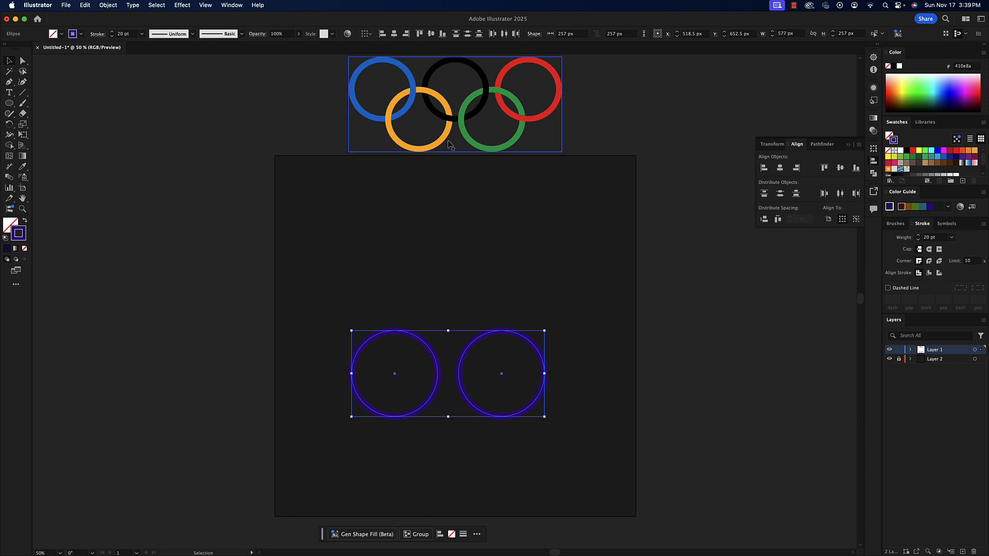
click(483, 278)
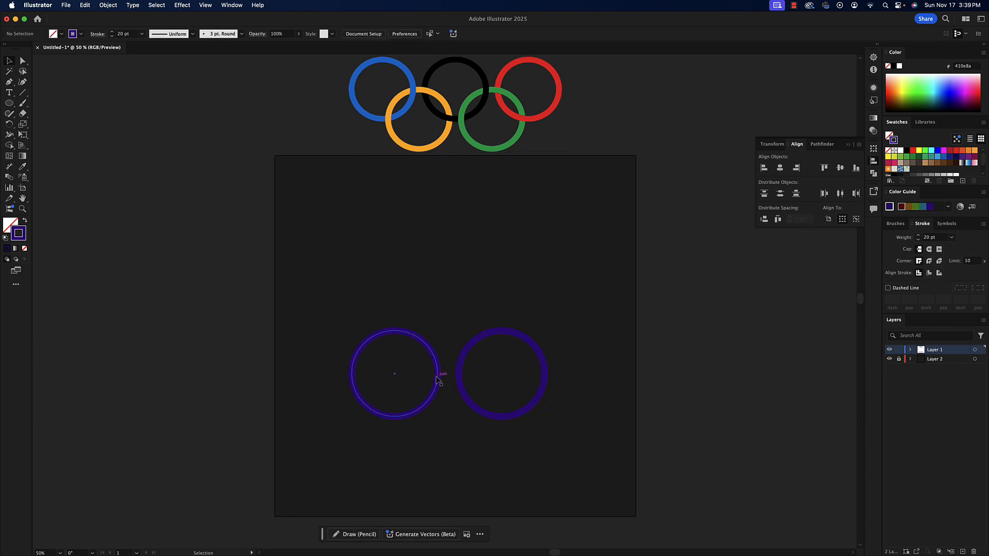
- Nudge the left ring toward the right one to X 384.5 px, leaving a narrow gap between them
click(435, 379)
key(shift+Right)
key(shift+Right)
key(shift+Right)
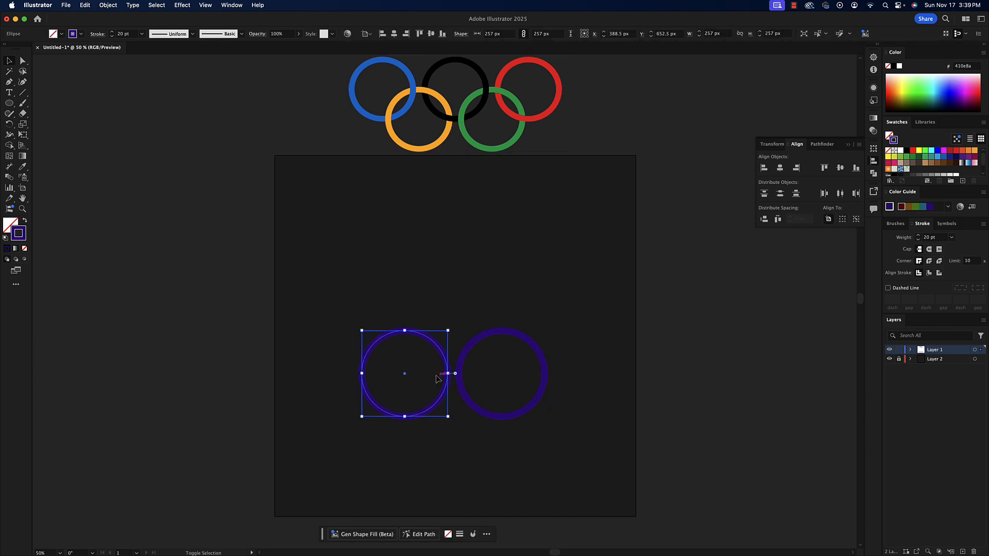
key(Left)
key(Left)
key(Left)
key(Left)
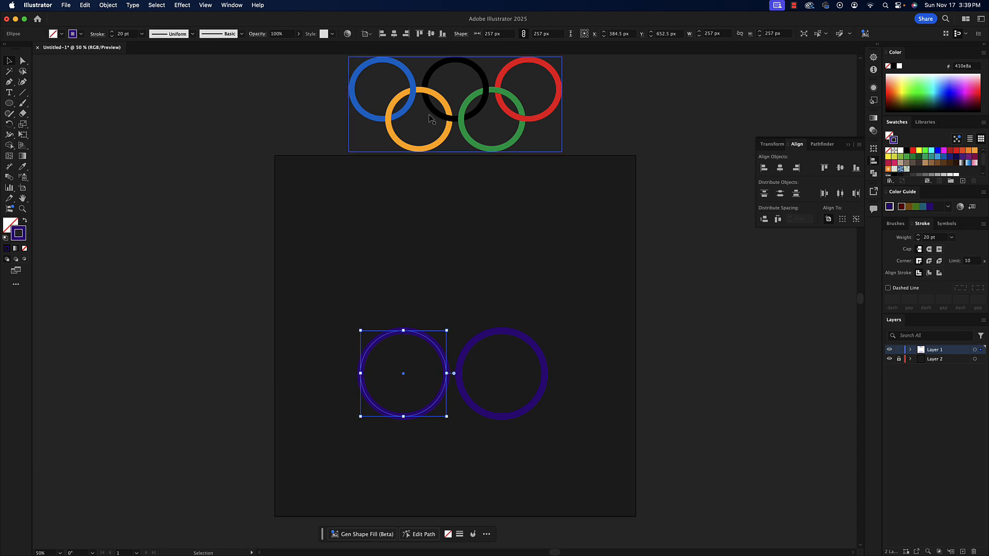
click(423, 247)
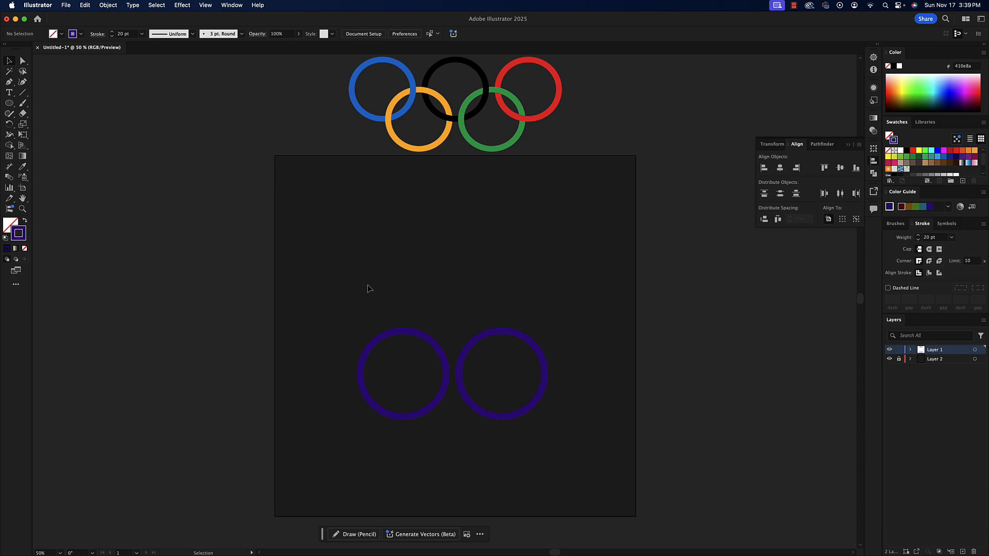
- Duplicate the pair of rings directly above the originals, and shift the copies left to X 391 px to stagger the rows
drag(369, 289, 548, 434)
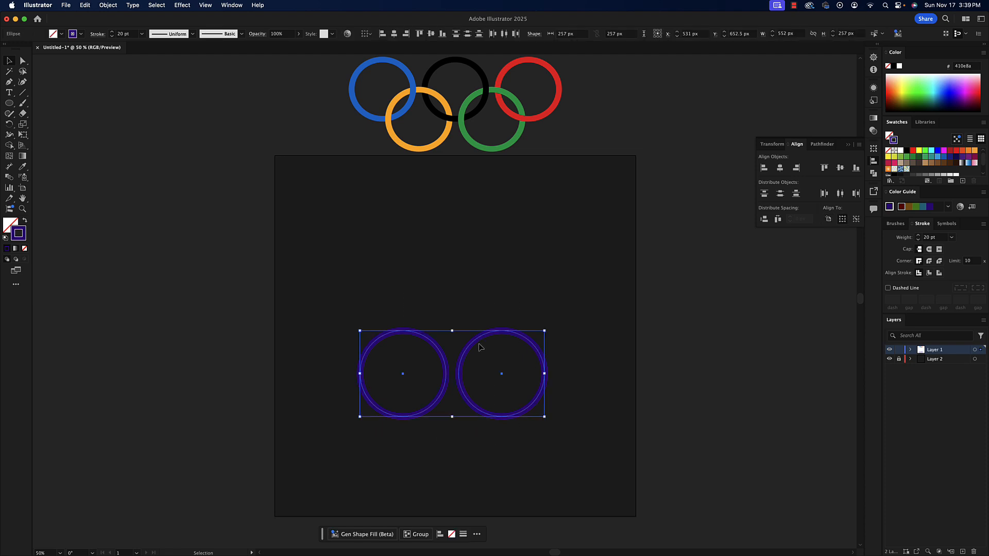
drag(476, 340, 475, 237)
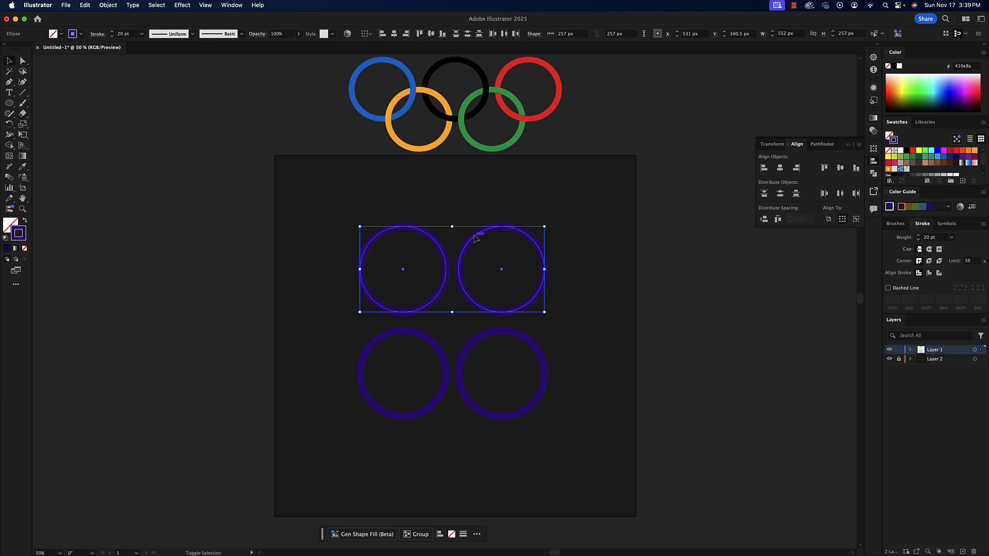
key(Left)
key(Left)
key(Left)
key(Left)
key(Left)
key(Left)
key(Left)
key(Left)
key(Left)
key(Left)
key(Left)
key(Left)
key(Left)
key(Left)
key(Left)
key(Left)
key(Left)
key(Left)
key(Left)
key(Left)
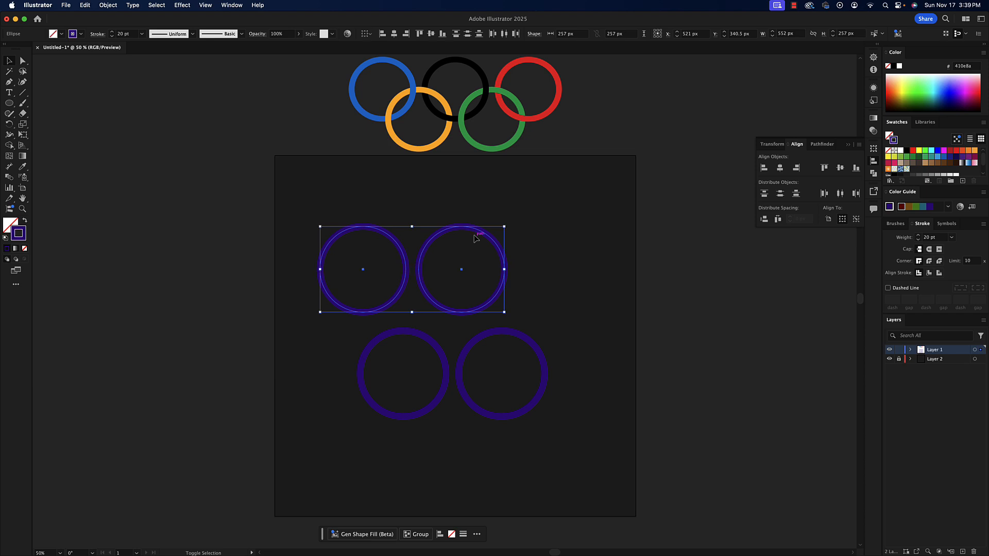
key(Left)
key(Left)
key(Left)
key(Right)
key(Right)
key(Right)
key(Right)
key(Right)
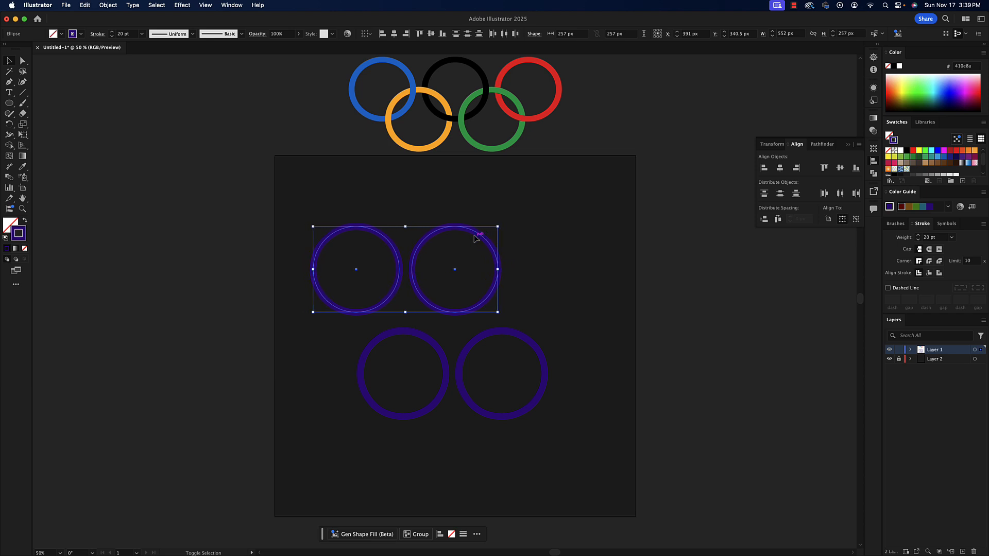
click(525, 257)
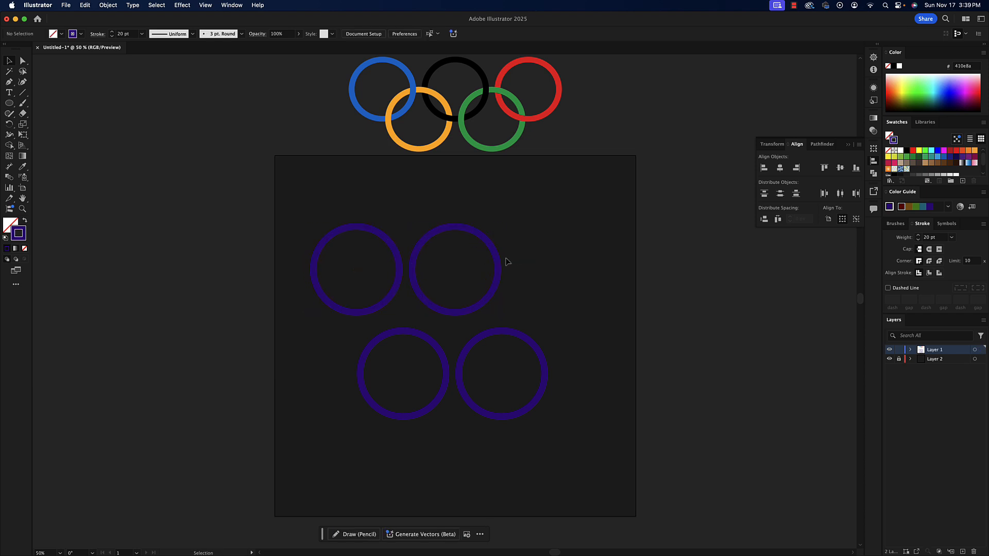
- Duplicate the right ring of the upper row 295 px to the right to make a row of three
click(497, 263)
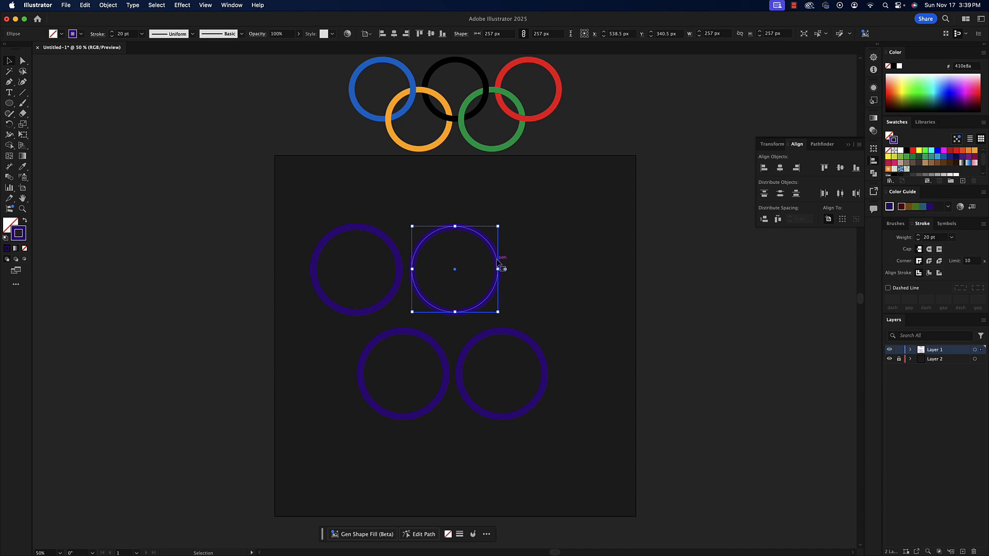
drag(498, 265, 598, 265)
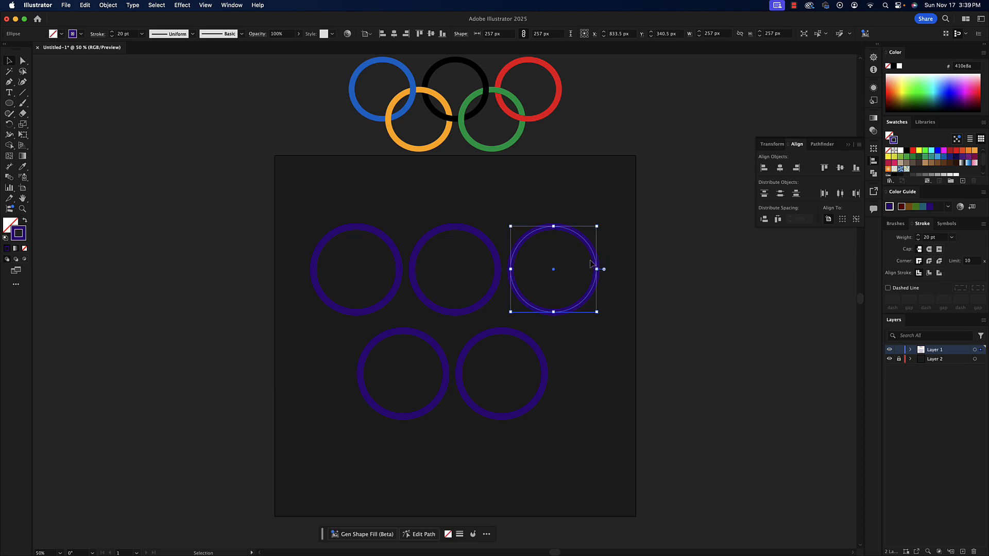
drag(314, 197, 655, 303)
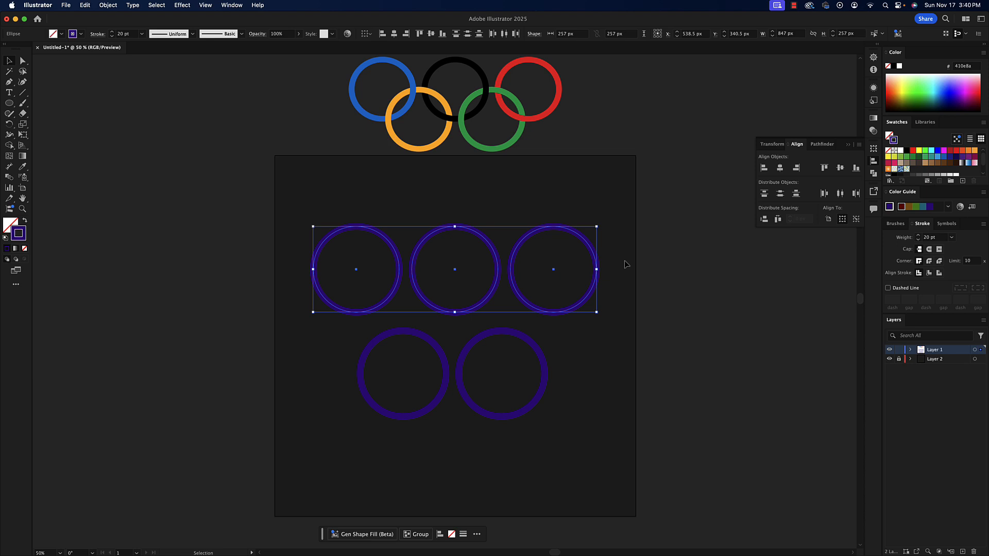
- Move the two lower rings straight up to Y 474.5 px so they overlap the upper row
drag(331, 463, 630, 391)
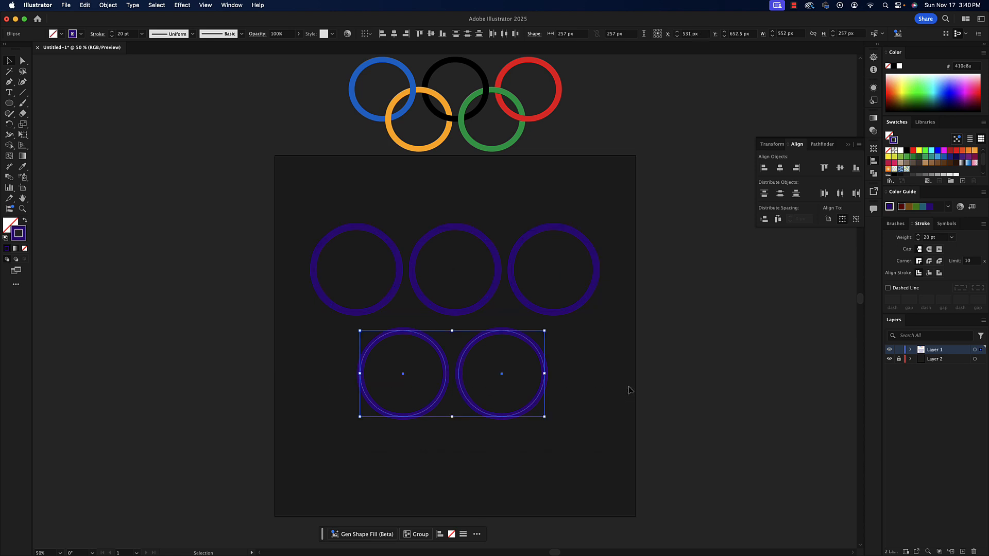
key(shift+Up)
key(shift+Up)
key(shift+Up)
key(shift+Up)
key(shift+Up)
key(shift+Up)
key(shift+Up)
key(shift+Up)
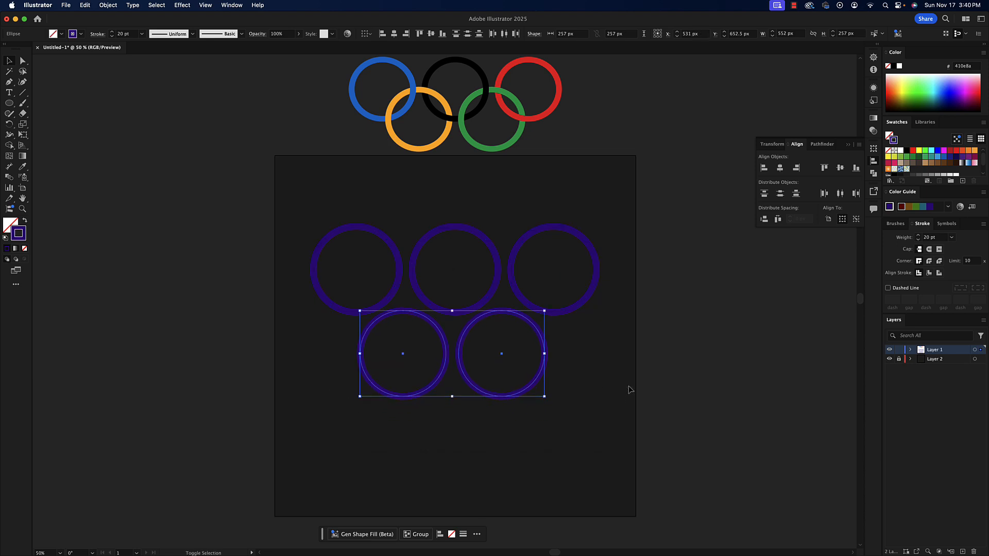
key(shift+Up)
key(shift+Up)
key(shift+Up)
key(shift+Up)
key(shift+Up)
key(shift+Up)
key(shift+Up)
key(shift+Up)
key(shift+Up)
key(shift+Up)
key(shift+Up)
key(shift+Up)
key(shift+Up)
key(shift+Up)
key(shift+Up)
key(shift+Up)
key(shift+Up)
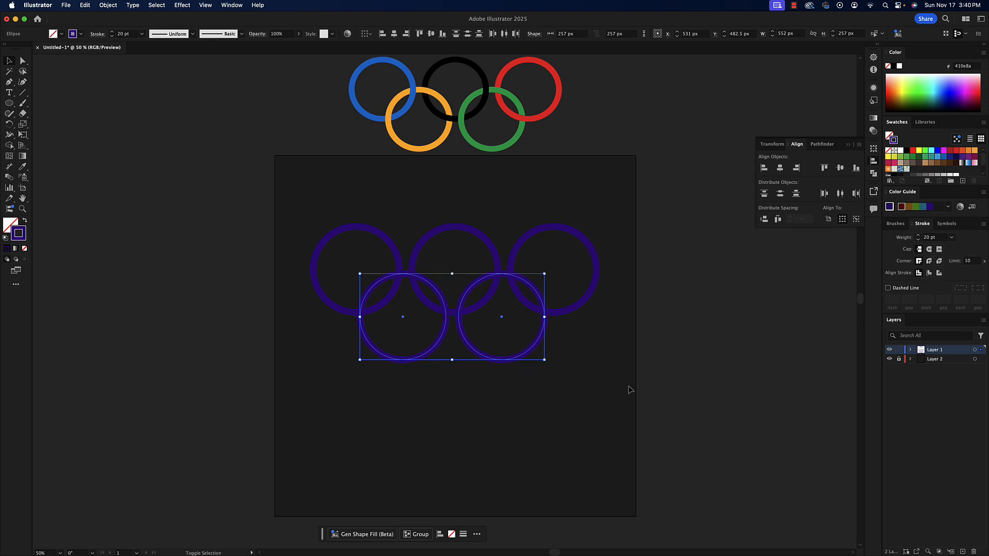
key(shift+Up)
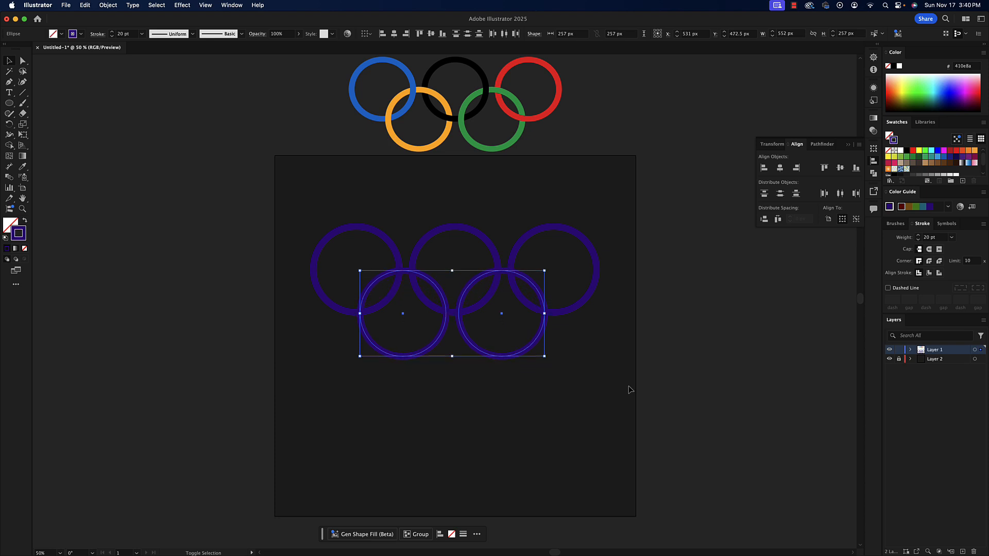
key(Down)
key(Down)
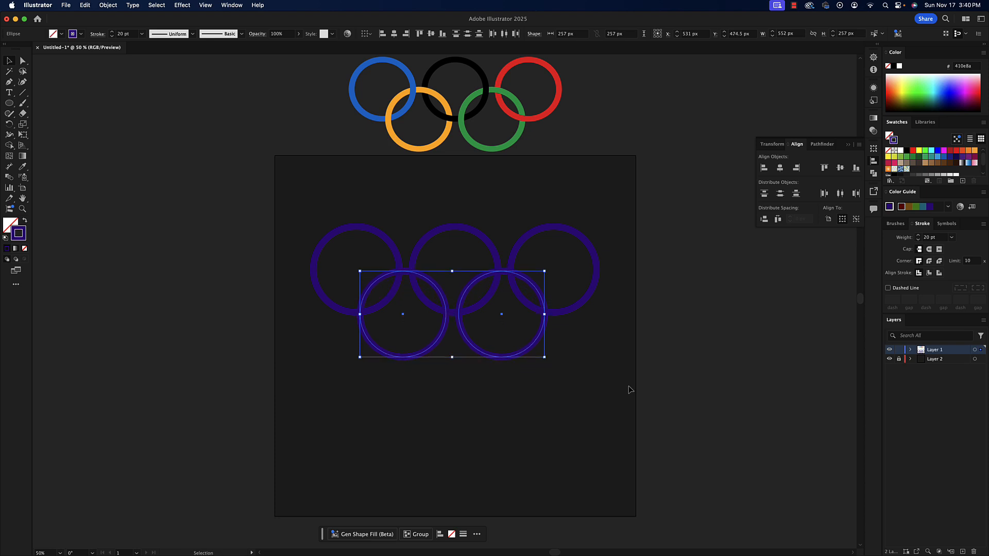
- Fine-tune the lower pair's position to X 536 px and Y 472.5 px to center it under the upper row
key(Right)
key(Right)
key(Right)
key(Right)
key(Right)
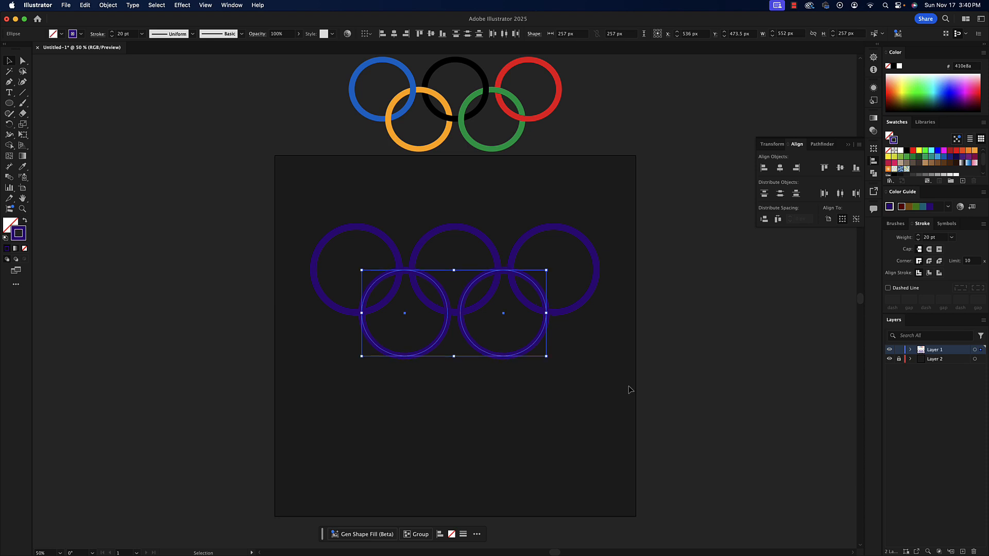
key(Down)
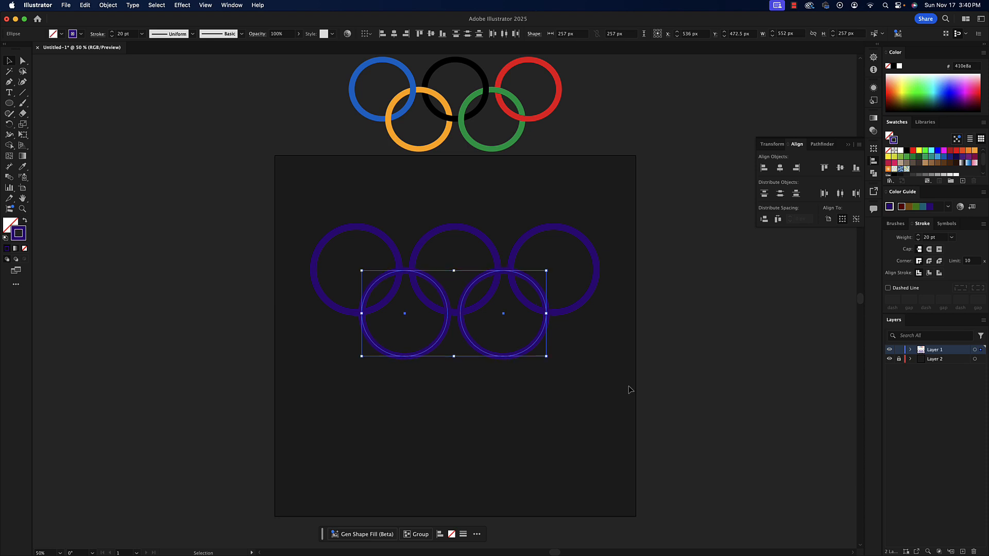
- Select all five rings and move them together toward the middle of the artboard
click(684, 363)
drag(636, 220, 227, 402)
drag(482, 280, 480, 302)
click(445, 360)
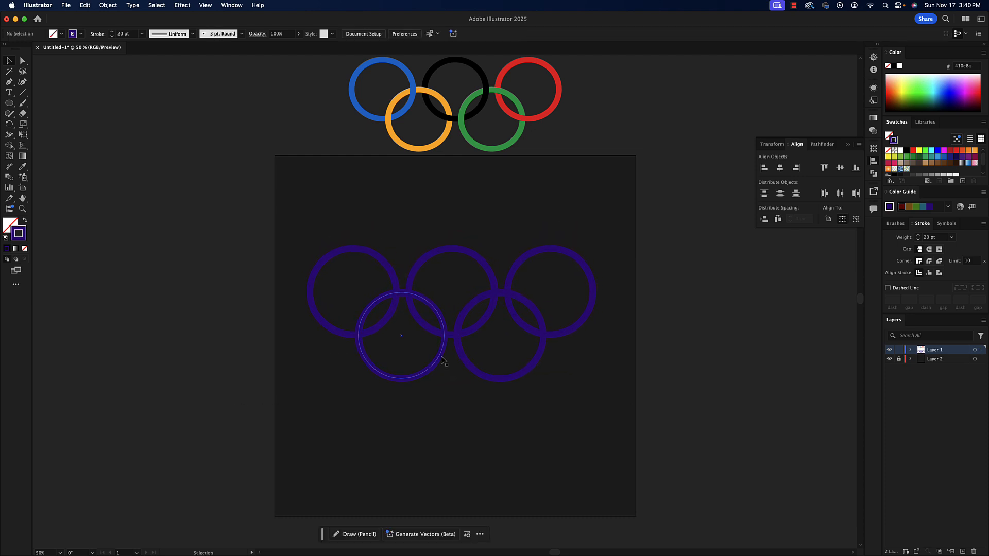
click(444, 360)
click(490, 249)
- Recolor the lower-left ring's stroke brownish orange and the upper-middle ring's stroke dark red using Color Guide colors
click(232, 5)
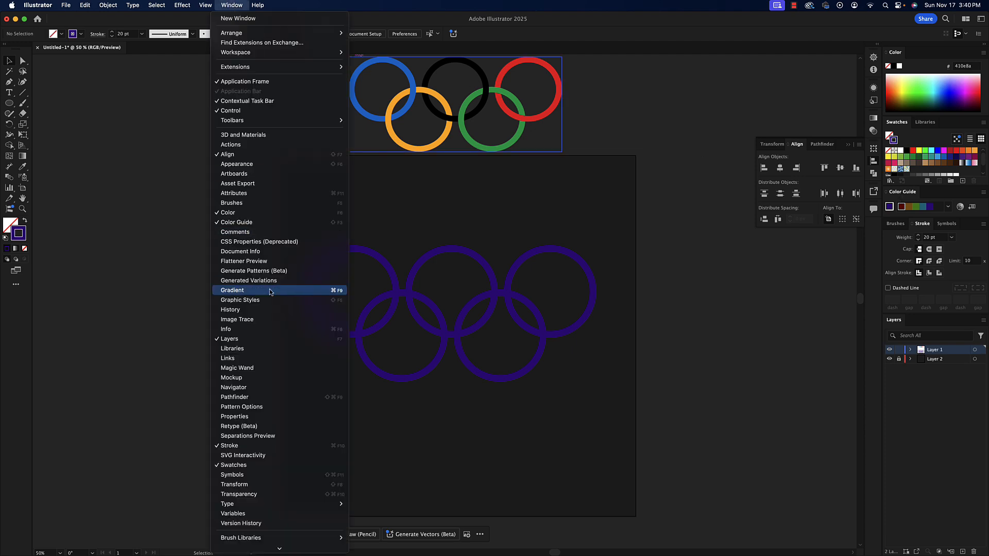
click(271, 224)
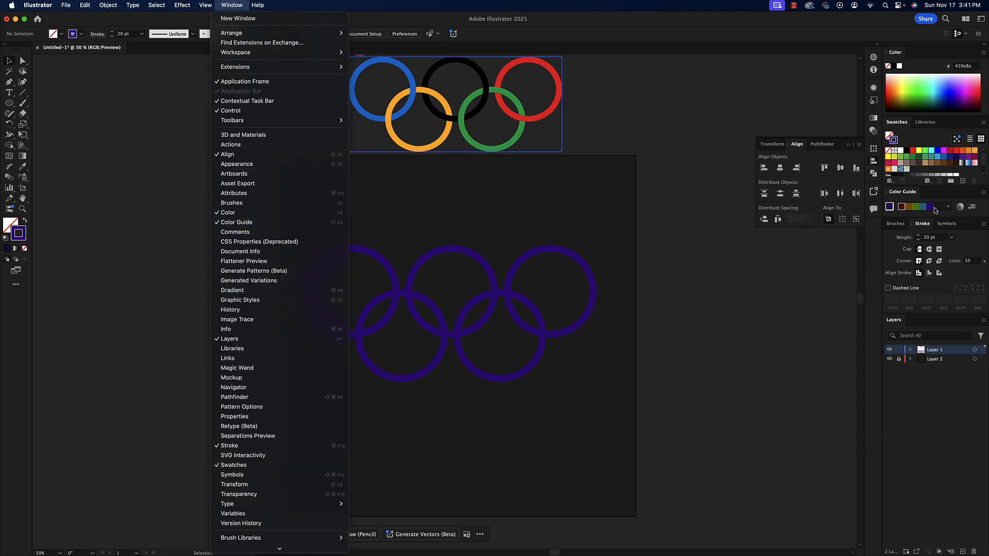
click(412, 296)
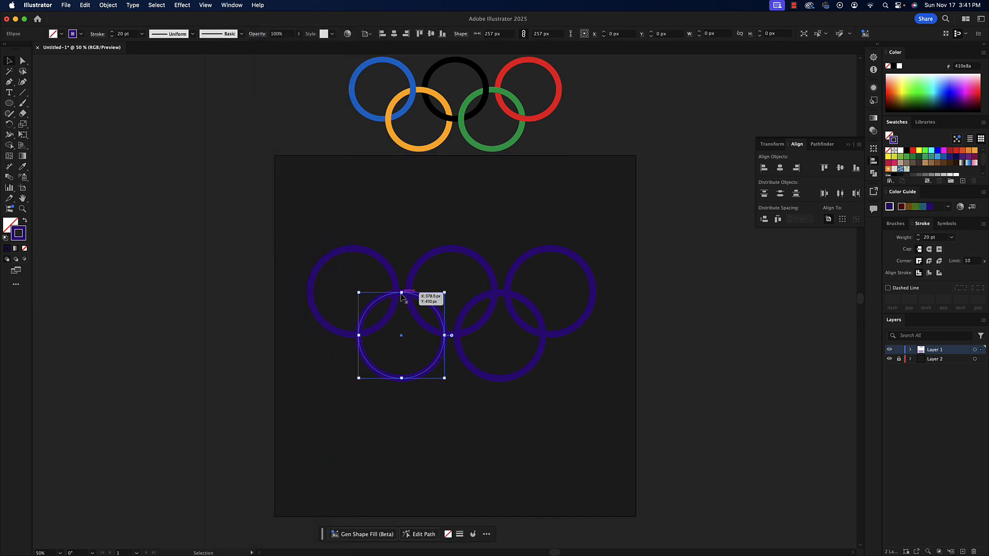
click(908, 207)
click(486, 264)
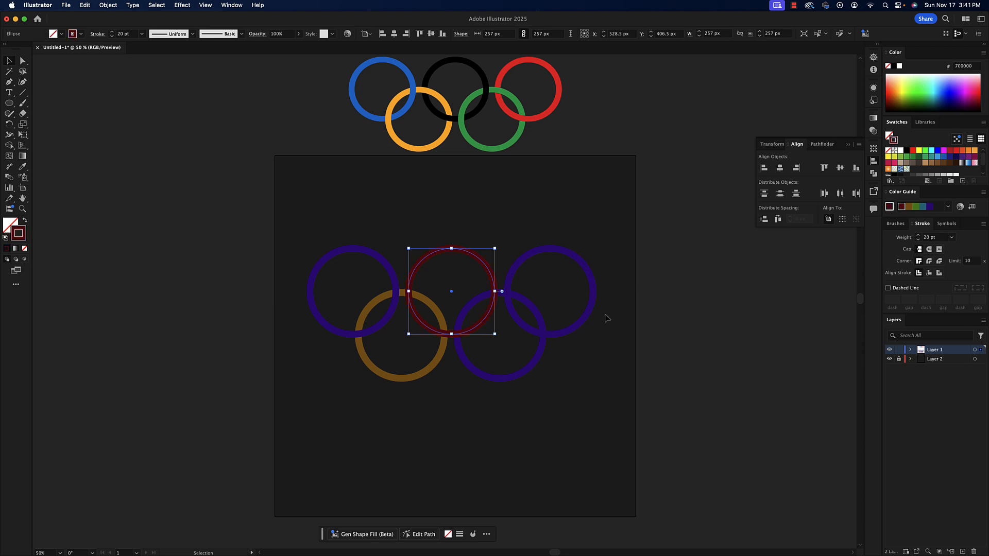
- Recolor the lower-right ring's stroke green and the upper-right ring's stroke teal blue using Color Guide colors
click(538, 344)
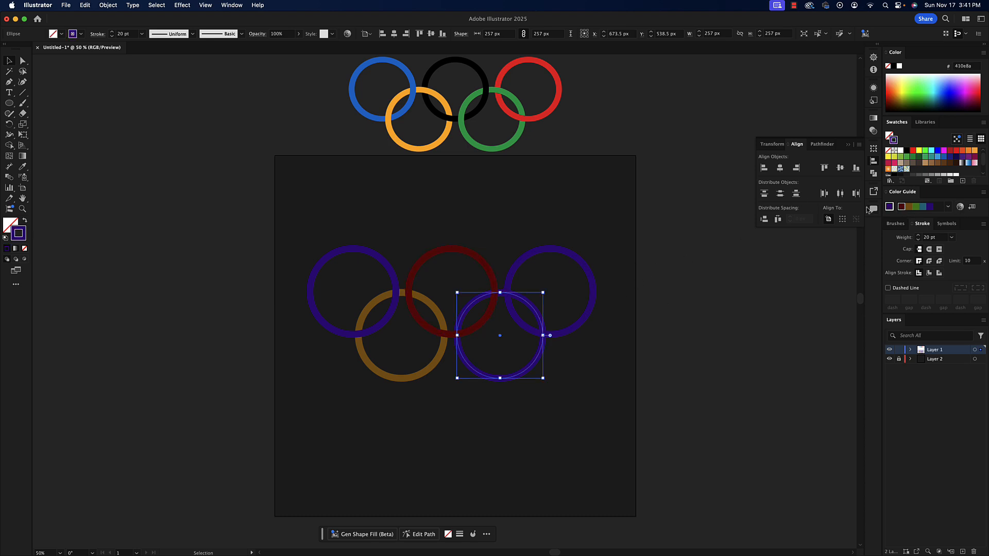
click(922, 207)
click(594, 289)
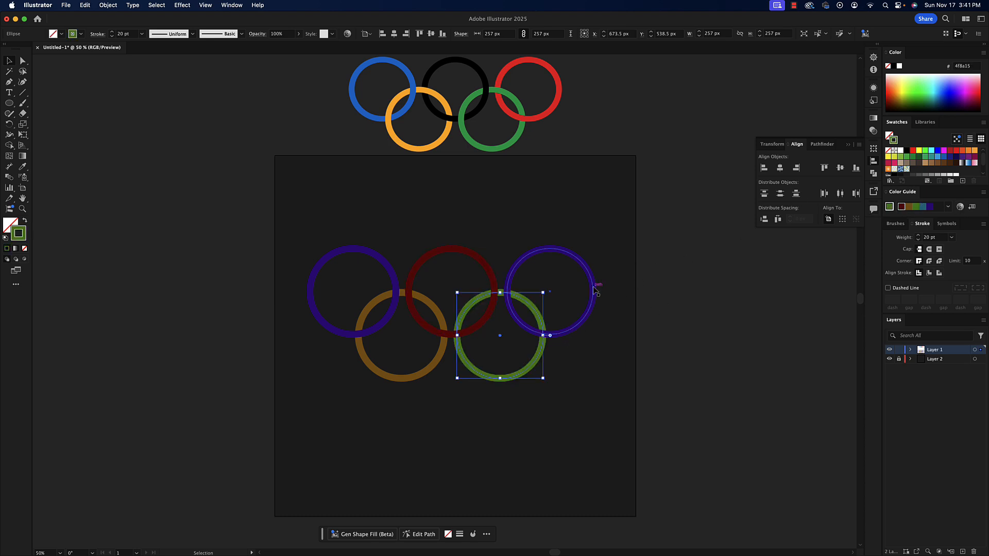
click(925, 207)
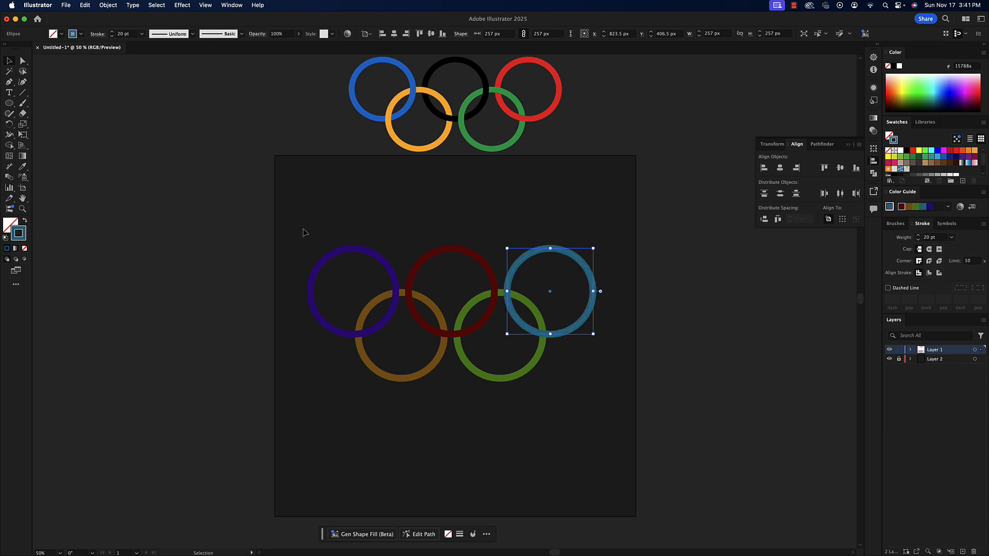
- Select all five rings and make them an Intertwine object
drag(282, 227, 648, 416)
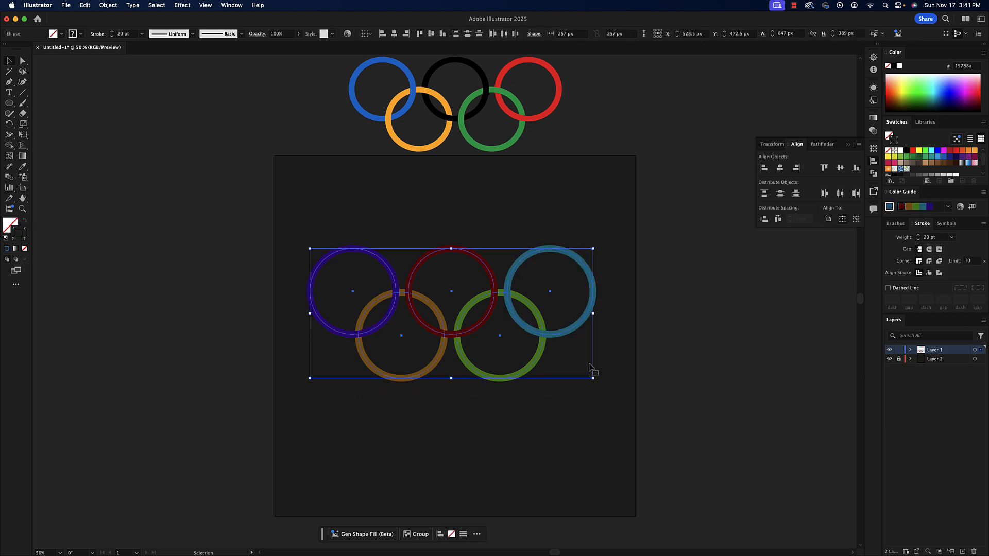
click(108, 5)
mouse_move(169, 286)
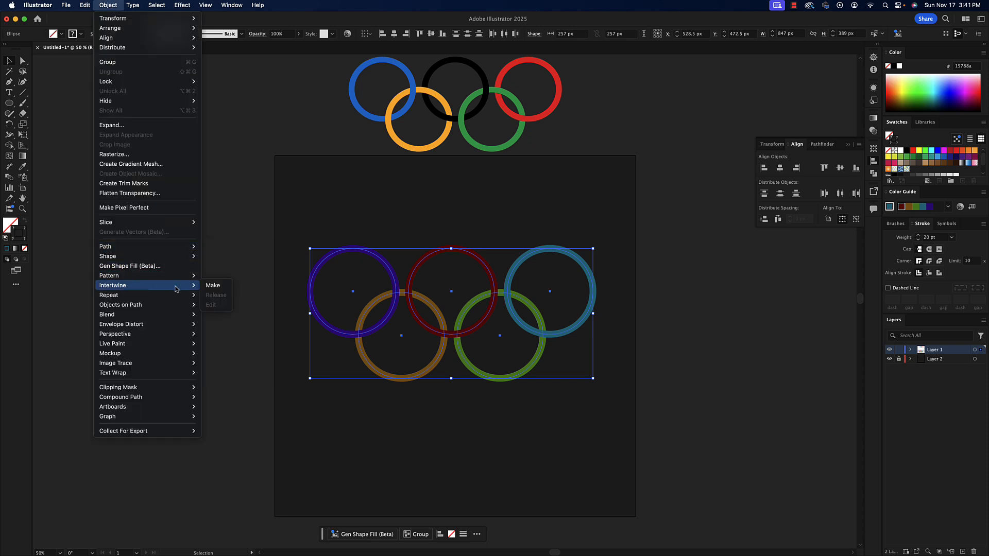
click(211, 287)
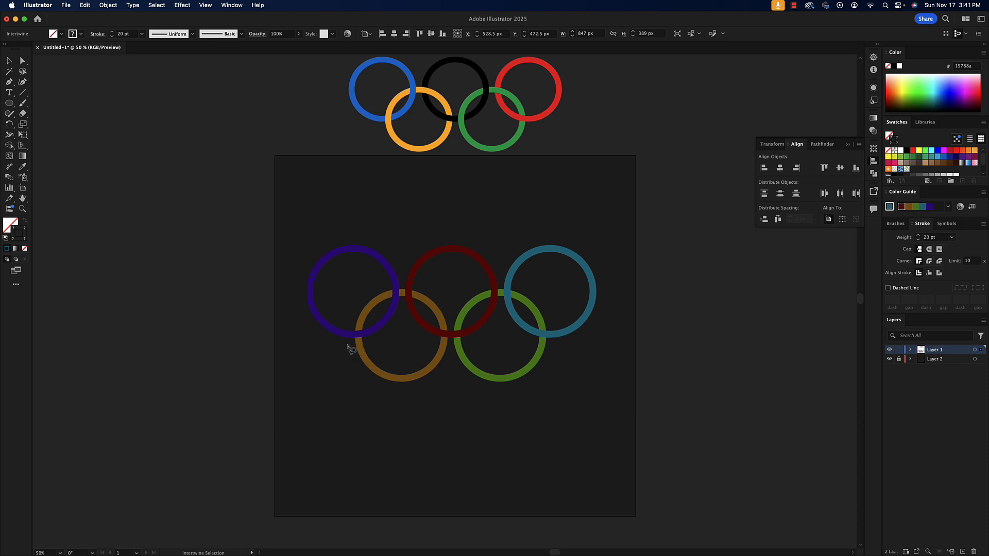
- Swap the stacking order at alternate ring crossings so the rings weave over and under each other, and finish the Intertwine editing
mouse_move(347, 342)
mouse_down()
mouse_move(349, 322)
mouse_move(378, 328)
mouse_move(372, 349)
mouse_move(356, 355)
mouse_move(348, 347)
mouse_up()
mouse_move(402, 307)
mouse_down()
mouse_move(427, 298)
mouse_move(420, 286)
mouse_move(401, 307)
mouse_up()
mouse_move(456, 345)
mouse_down()
mouse_move(466, 334)
mouse_move(454, 323)
mouse_move(454, 347)
mouse_up()
scroll(508, 294, down, 1)
scroll(515, 299, up, 1)
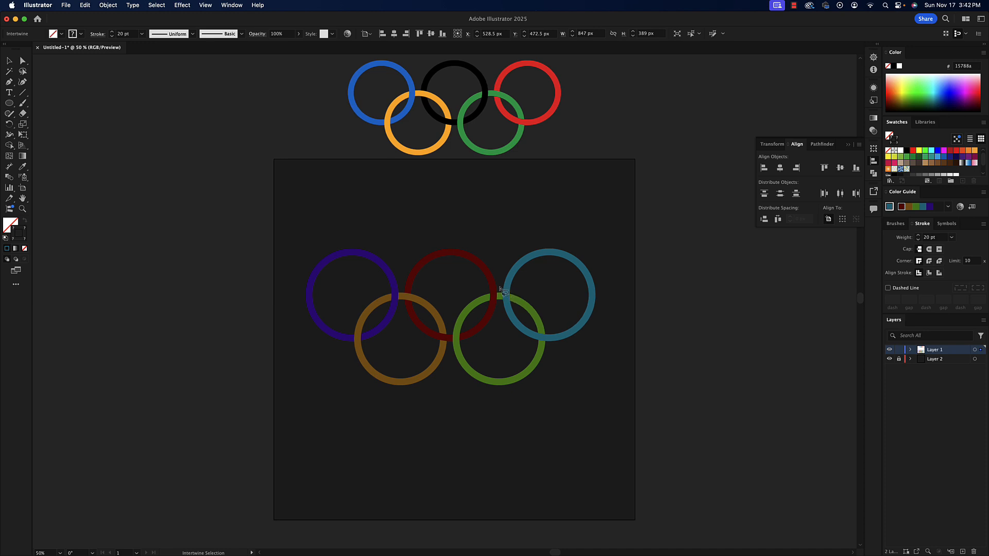
mouse_move(499, 296)
mouse_down()
mouse_move(512, 315)
mouse_move(515, 292)
mouse_move(501, 292)
mouse_up()
click(10, 62)
click(632, 222)
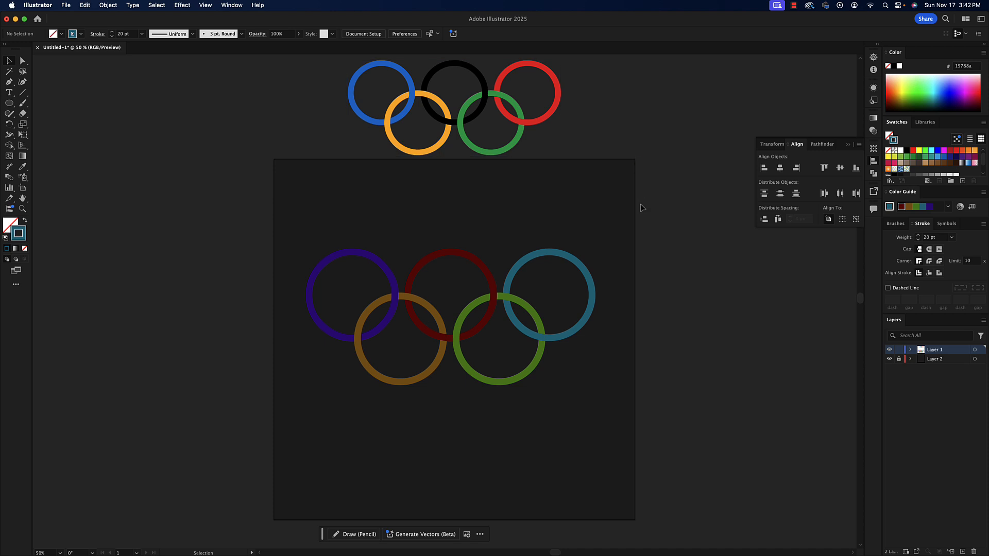
scroll(641, 203, up, 1)
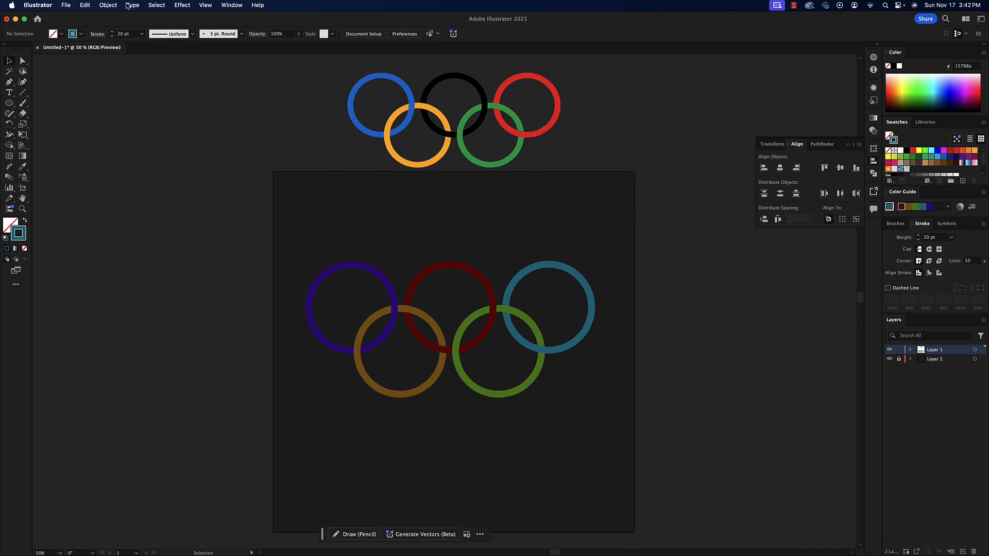
click(109, 5)
mouse_move(196, 287)
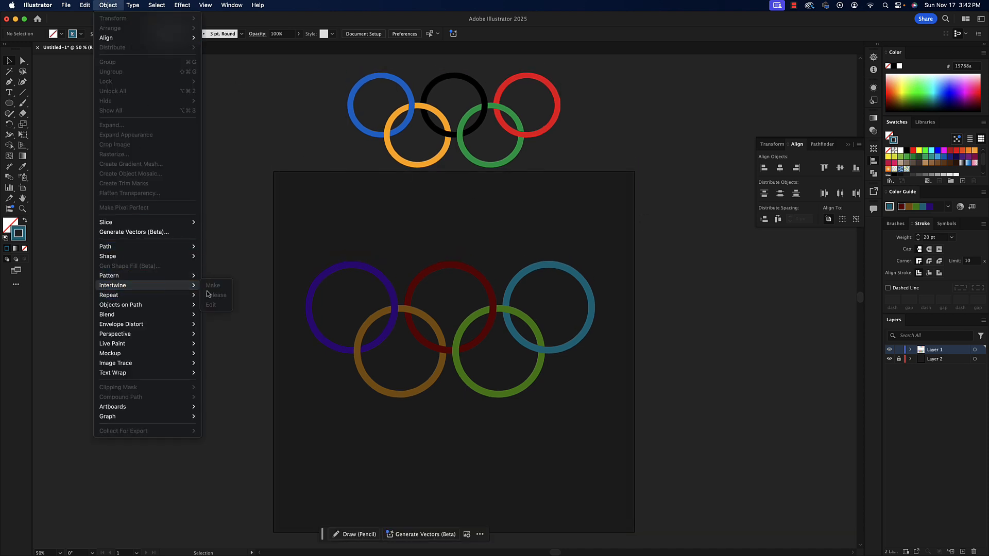
click(245, 268)
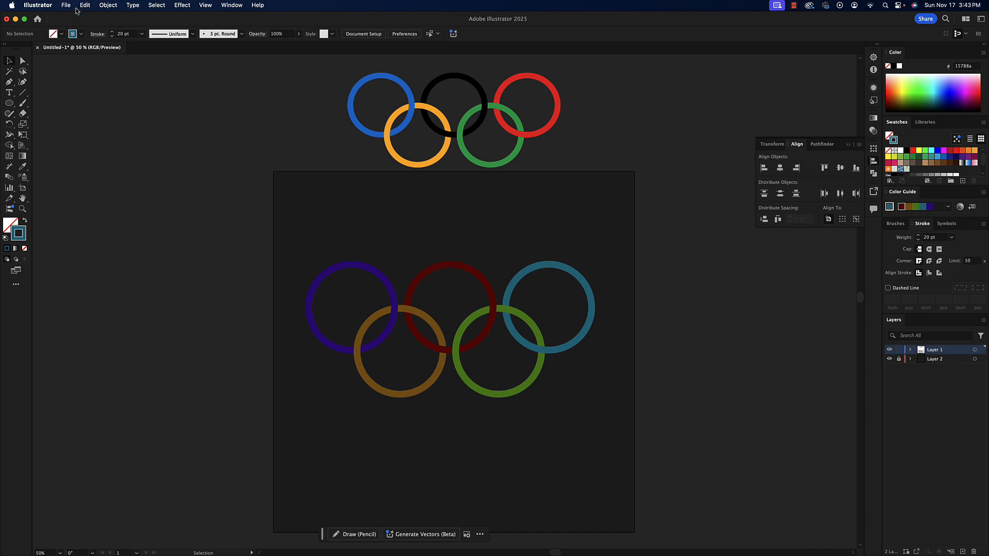
click(108, 5)
mouse_move(196, 284)
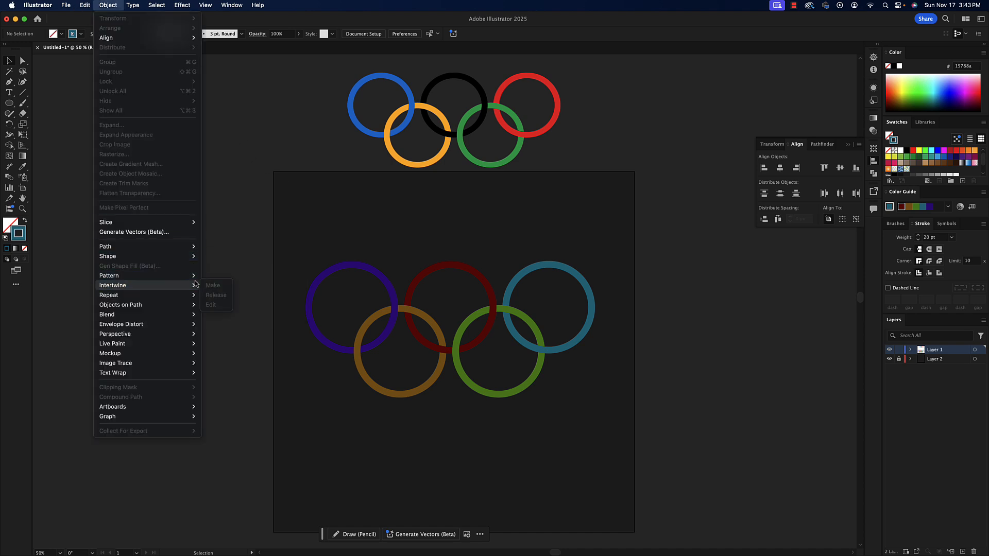
click(297, 249)
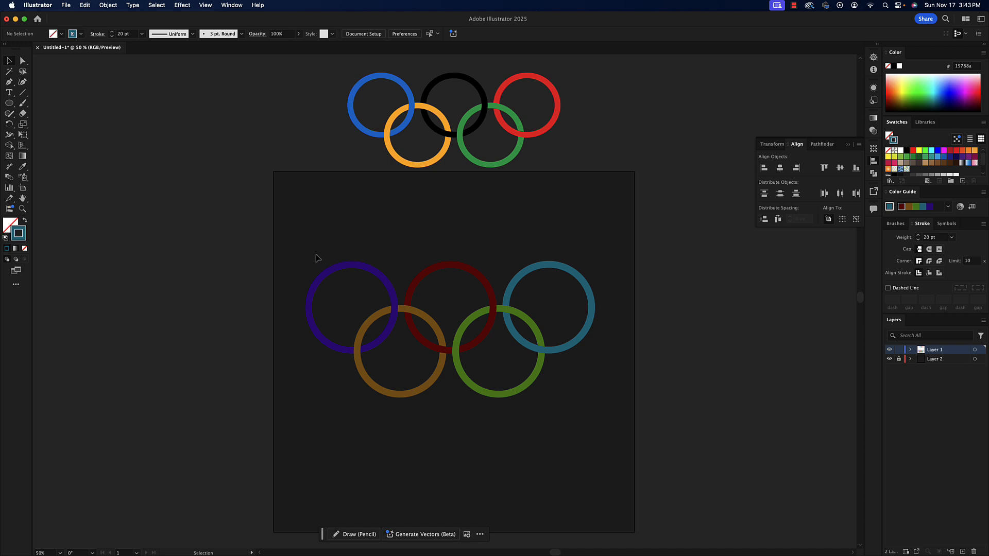